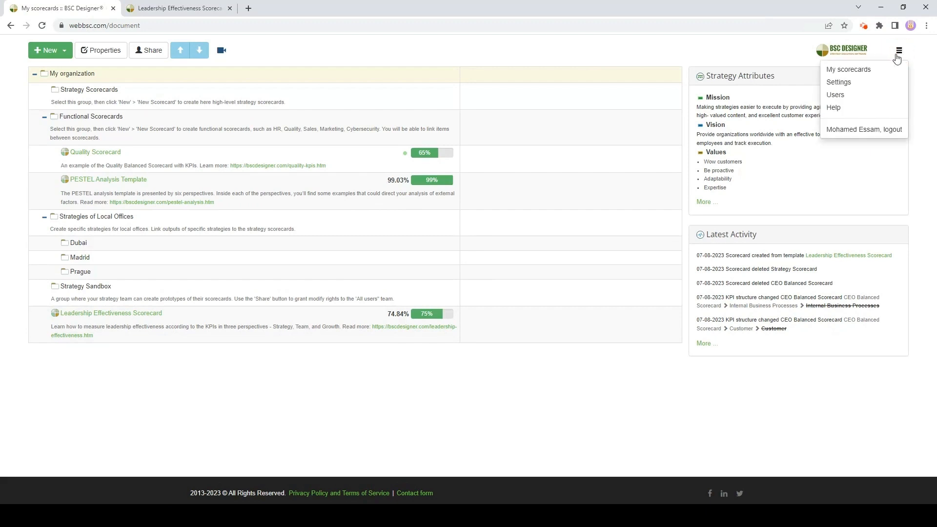
- Open the account settings and check the subscription's power user and data input user limits, closing them without changes
left_click(861, 82)
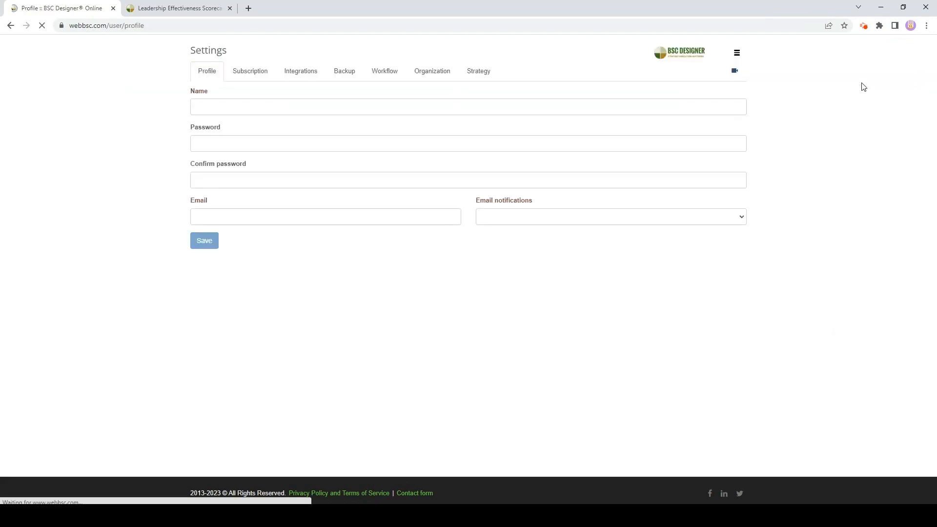
left_click(249, 71)
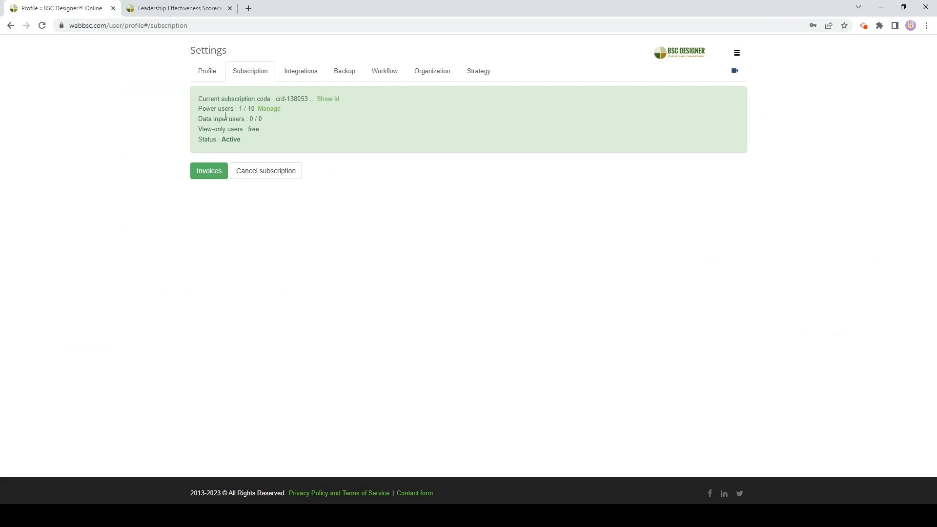
left_click(275, 110)
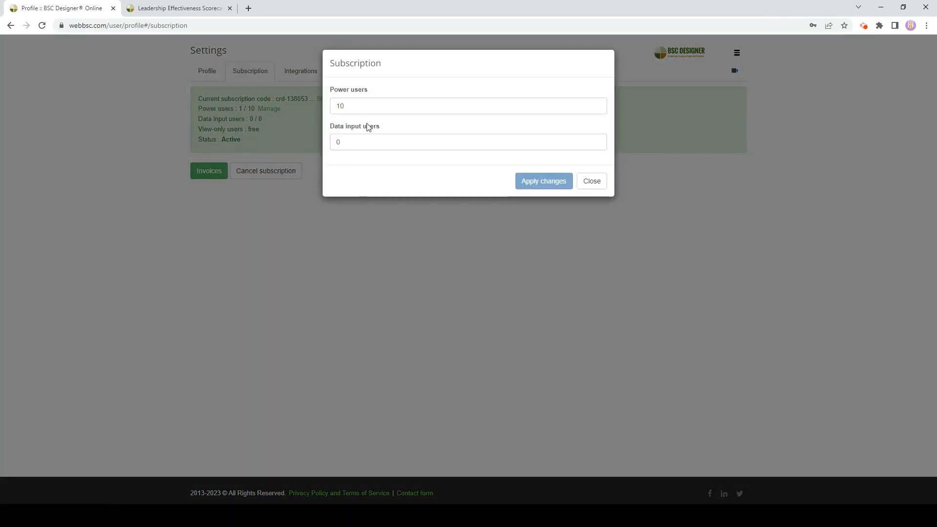
left_click(594, 182)
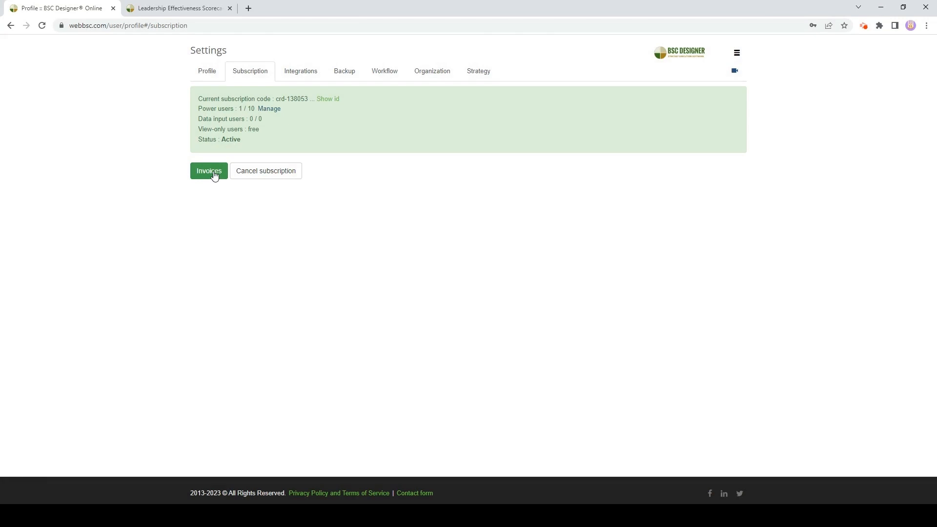
- Check how the strategy statements appear on the My scorecards page in a separate tab, and save them in the strategy settings
left_click(483, 73)
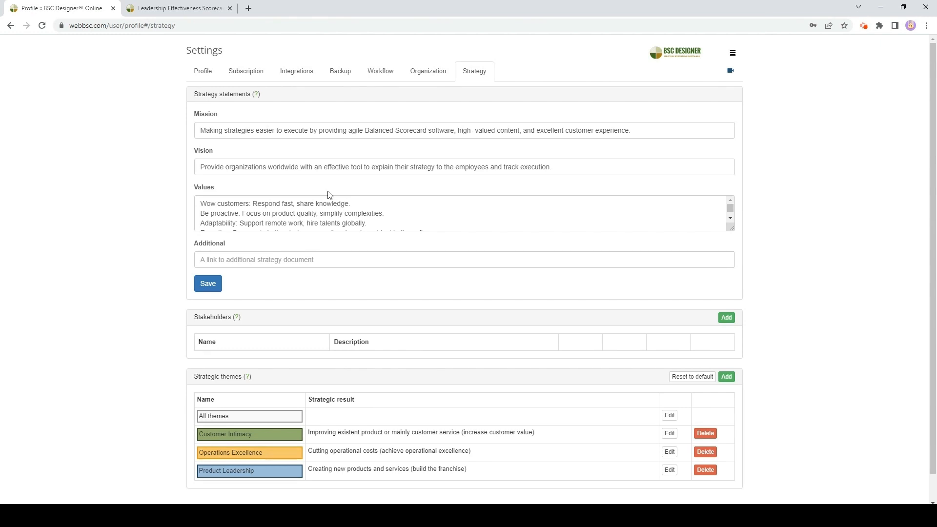
right_click(670, 62)
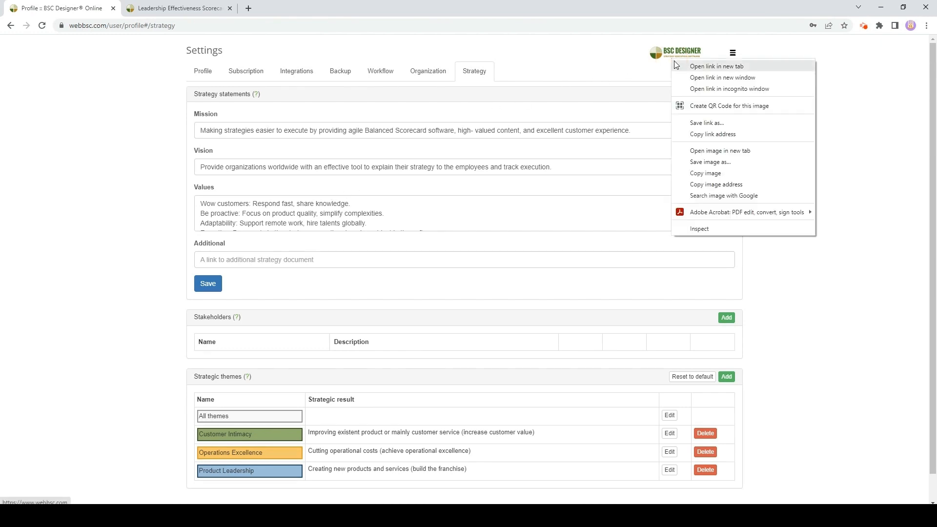
left_click(679, 65)
left_click(214, 3)
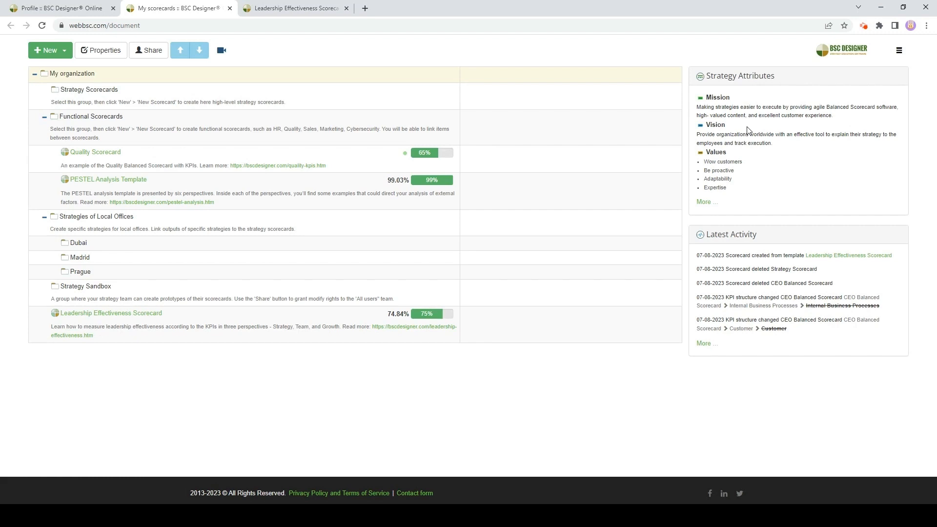
left_click(748, 130)
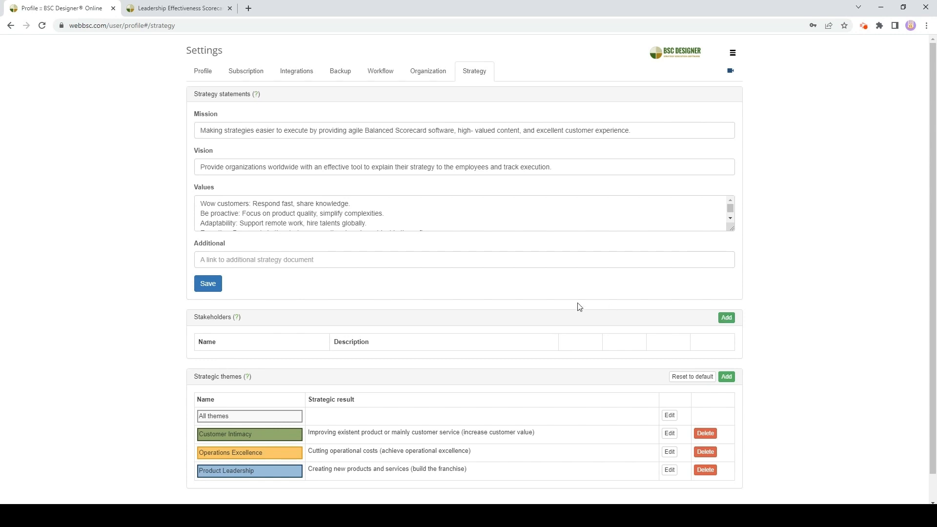
left_click(207, 282)
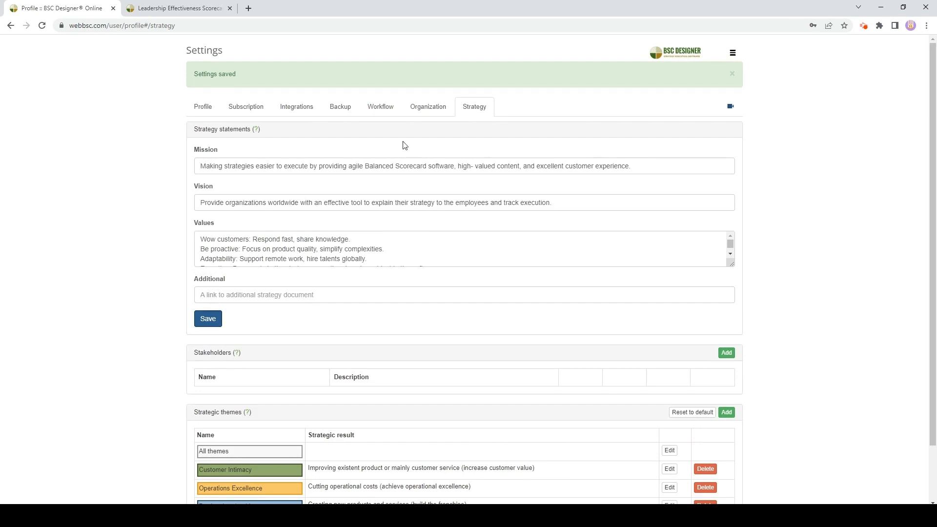
- Review the organization settings and currencies, and view the measure units offered for the "% alignment between strategy and action plans" KPI
left_click(423, 109)
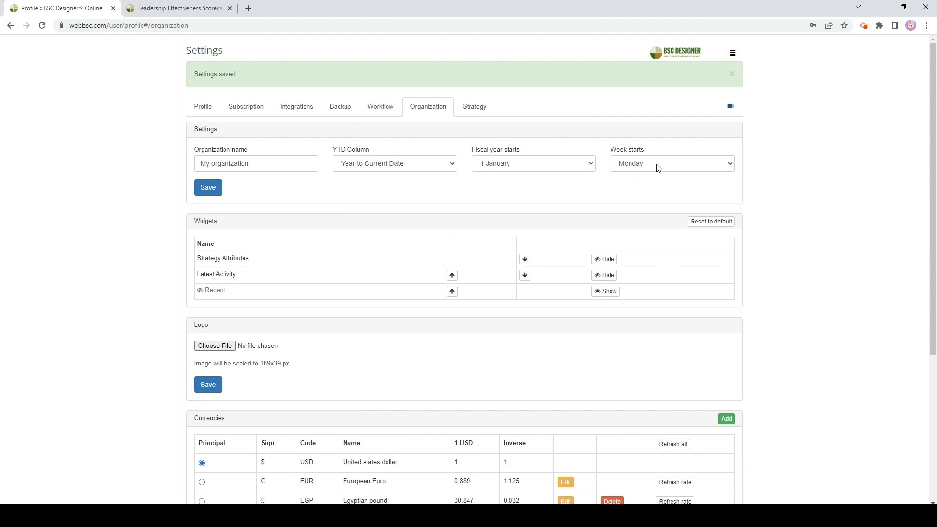
scroll(594, 228, "down", 4)
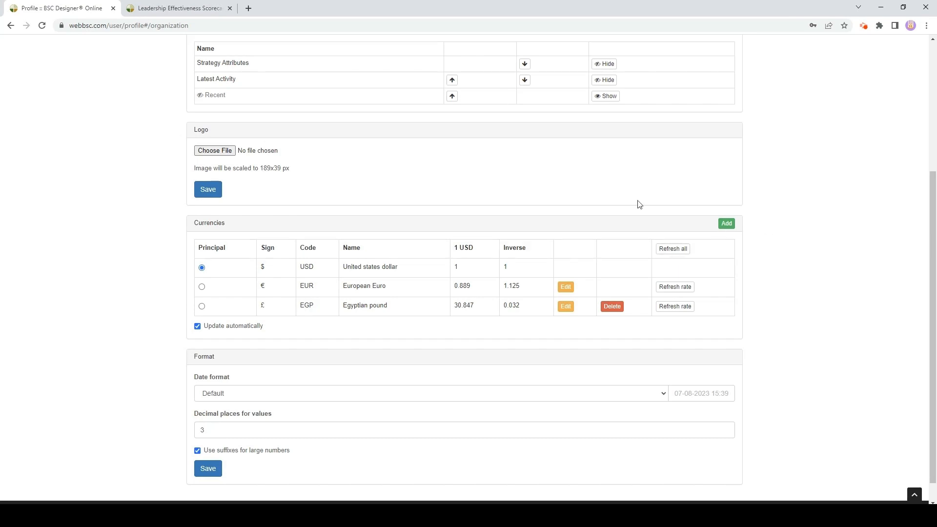
left_click(163, 6)
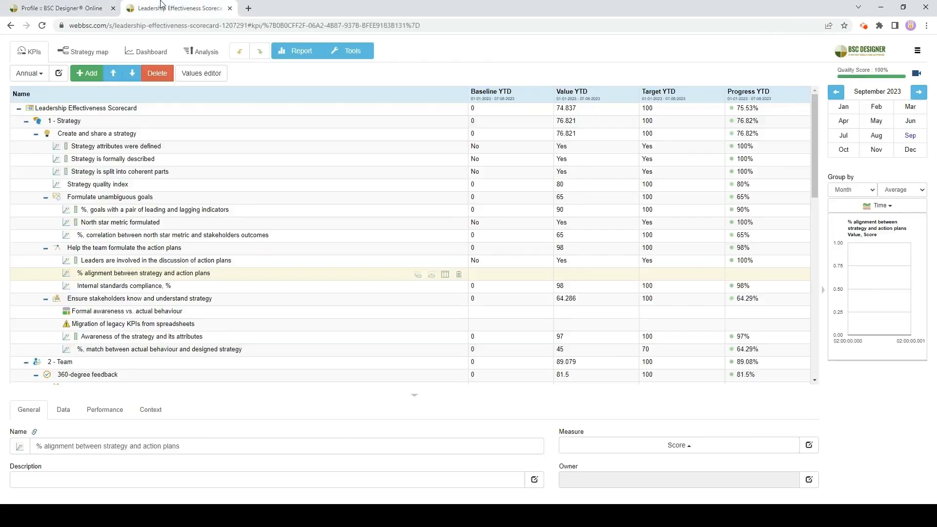
left_click(728, 446)
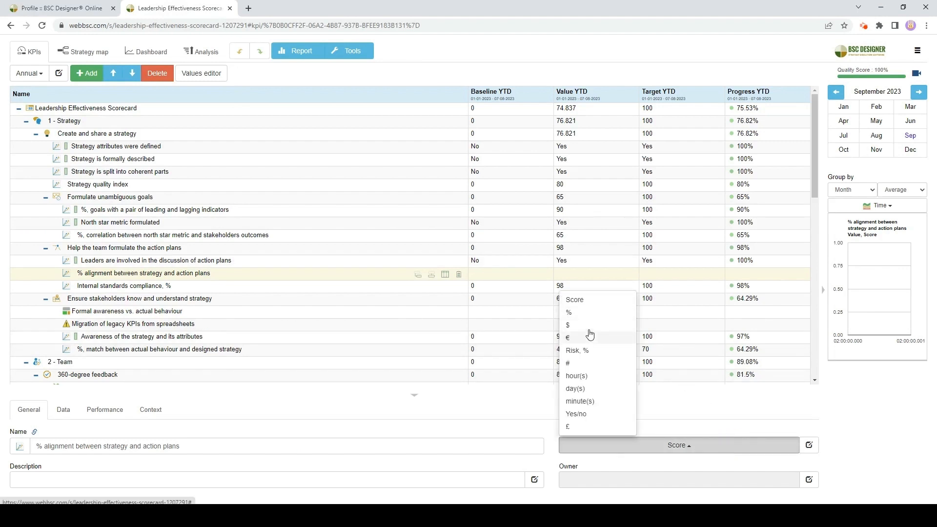
- View the budget currency choices in the 360-degree feedback initiative "Personal communication between leader and respondents", closing it without changes
left_click(448, 379)
left_click(459, 376)
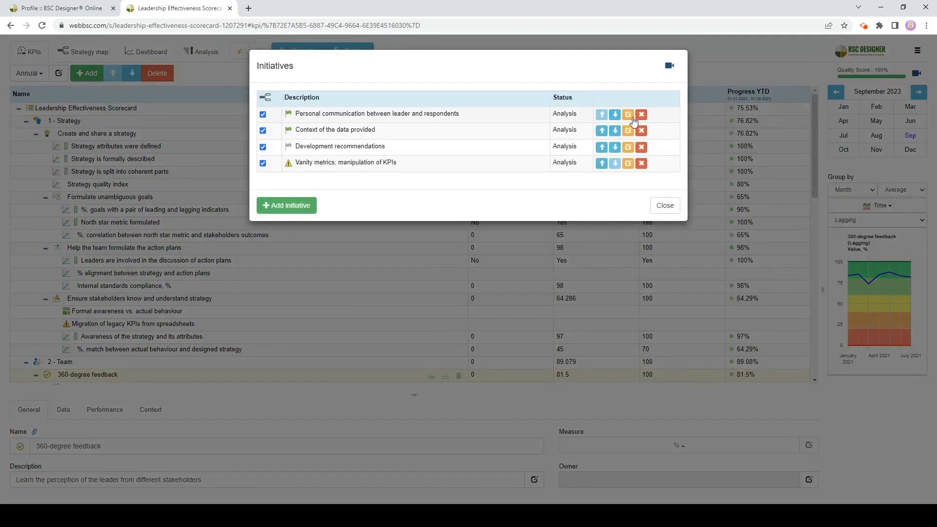
left_click(631, 116)
left_click(661, 298)
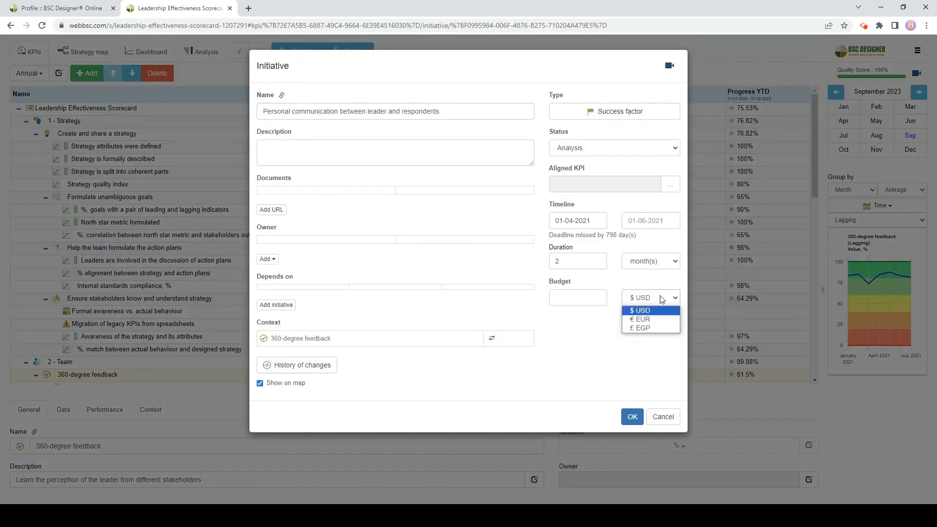
left_click(663, 416)
left_click(663, 203)
- Check the organization's date format and decimal places settings, and return to the KPI list of the Leadership Effectiveness Scorecard
left_click(85, 5)
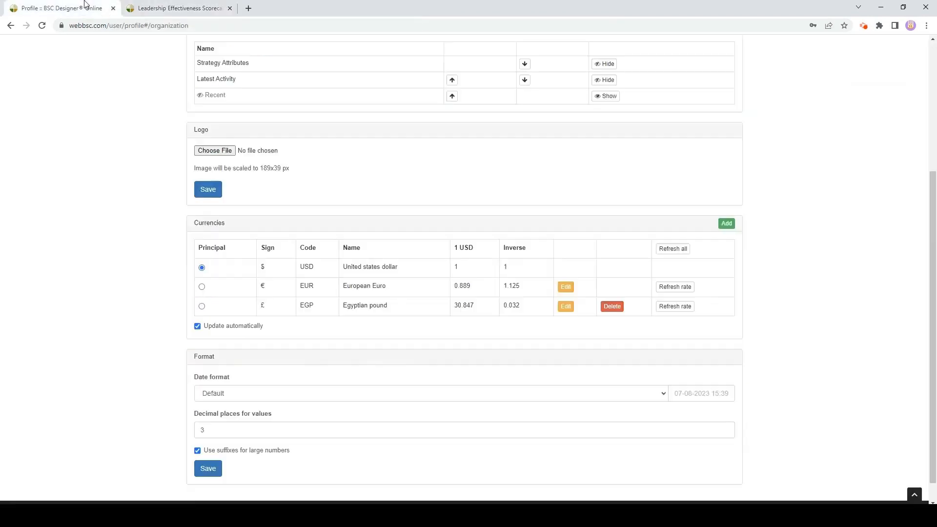
scroll(234, 328, "down", 1)
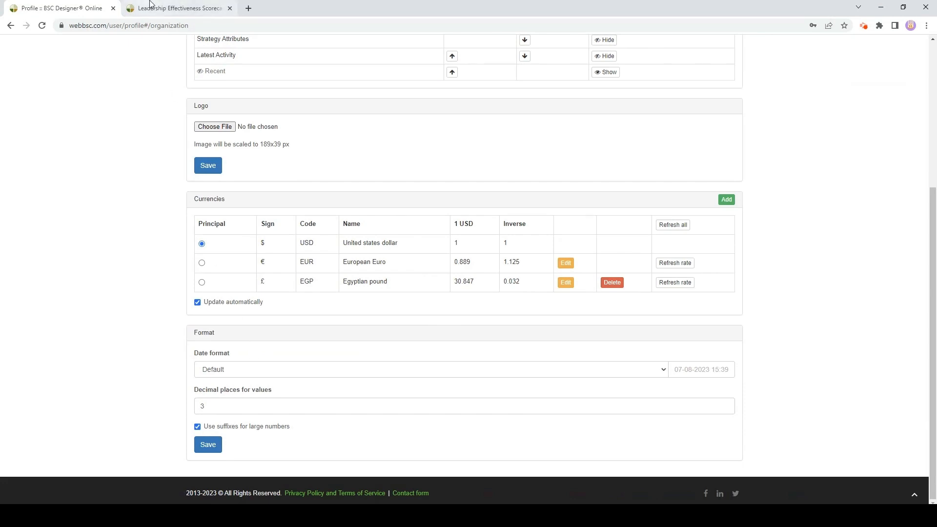
left_click(175, 8)
scroll(343, 208, "down", 3)
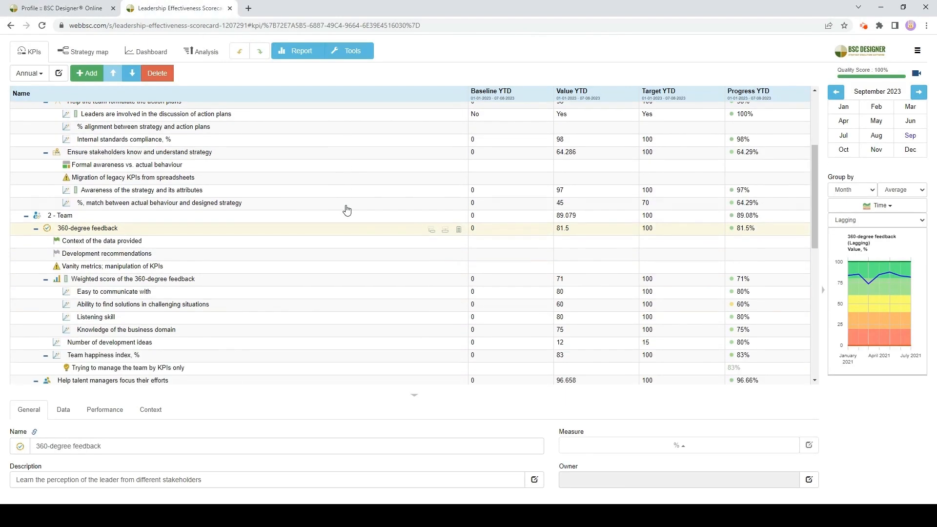
- Examine the Listening skill KPI's general, data and performance settings, including its simple input mode and optimization
left_click(283, 320)
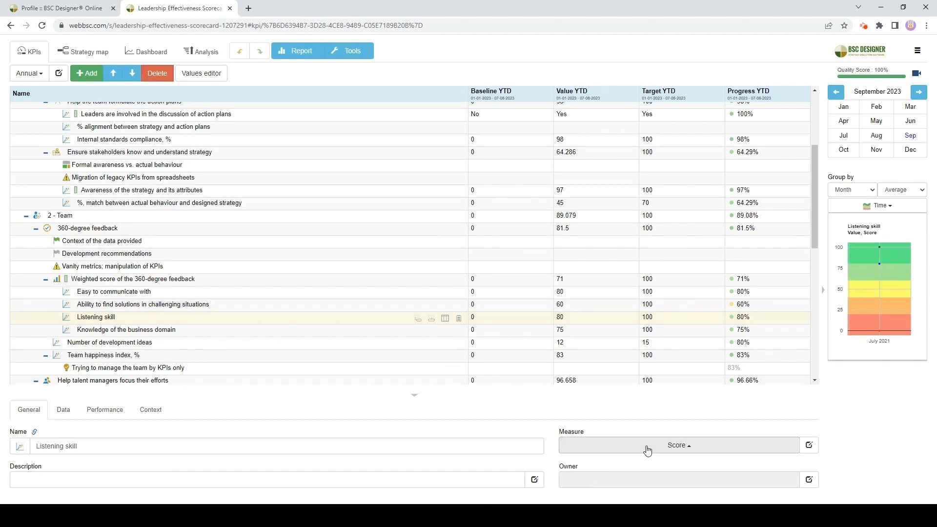
left_click(64, 410)
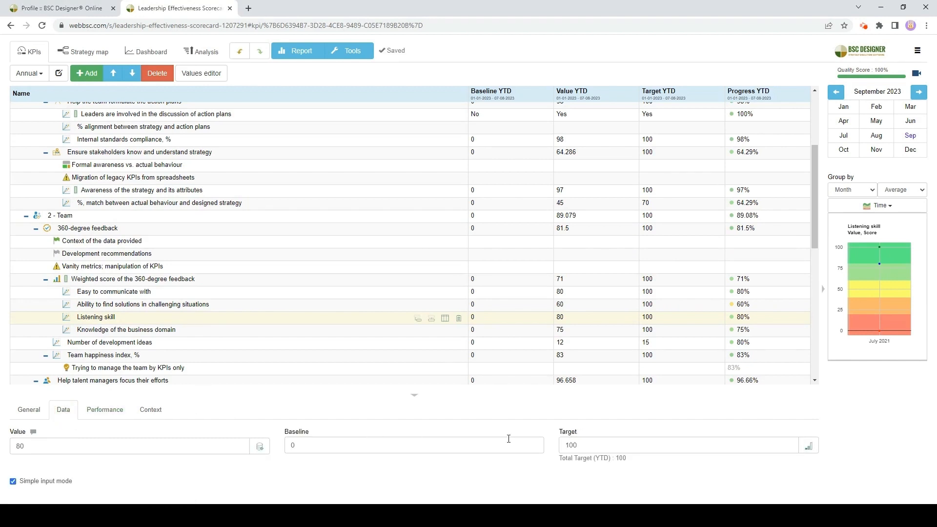
left_click(32, 483)
left_click(95, 417)
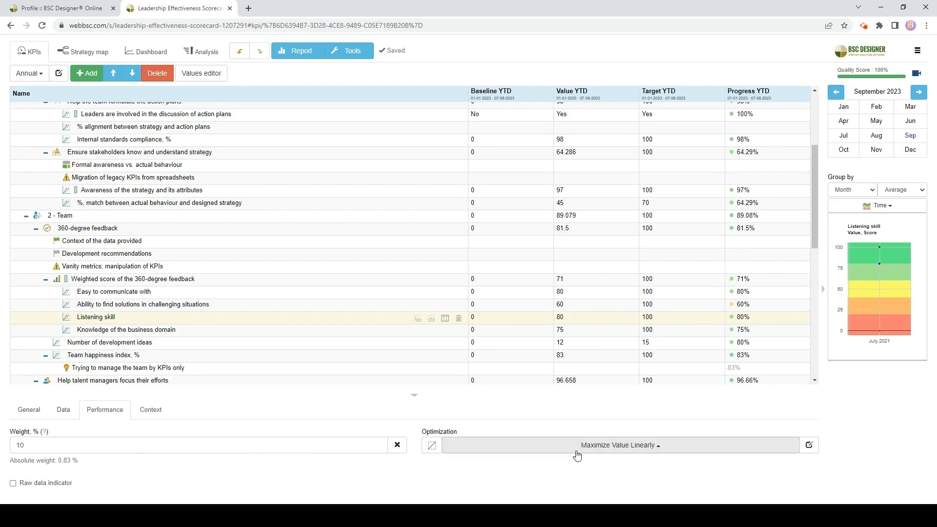
- Open a blank initiative for the Listening skill KPI to view its timeline and budget fields, and cancel it
left_click(459, 318)
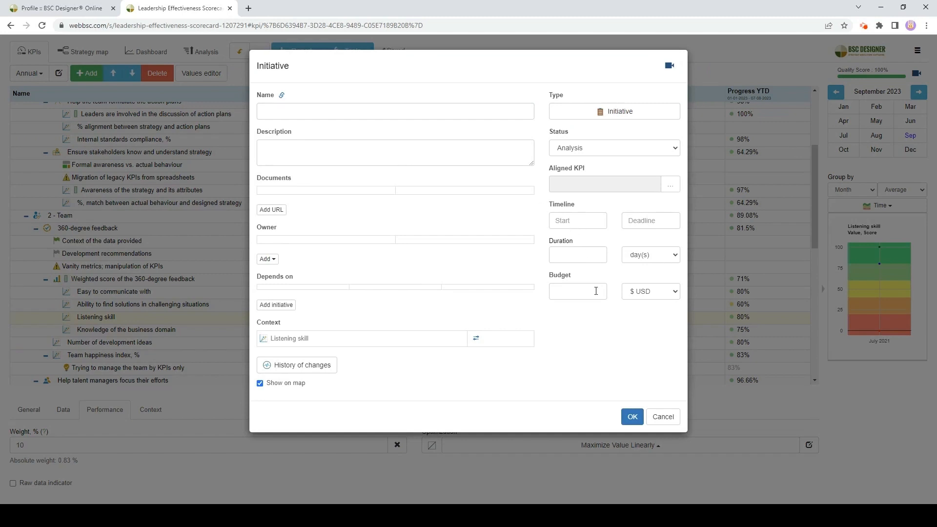
left_click(675, 413)
left_click(675, 414)
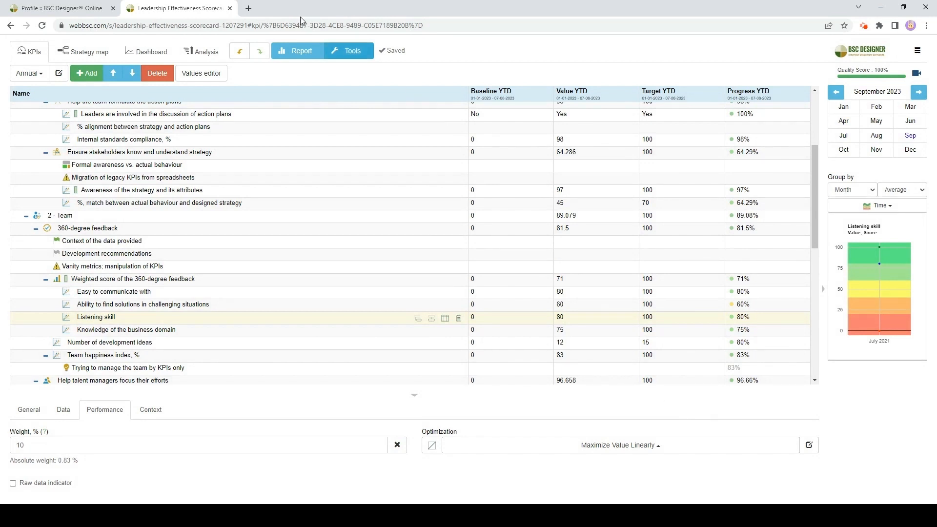
- Return to the account settings and look up the Internal Reference custom KPI field in the workflow settings
left_click(73, 7)
scroll(309, 188, "up", 5)
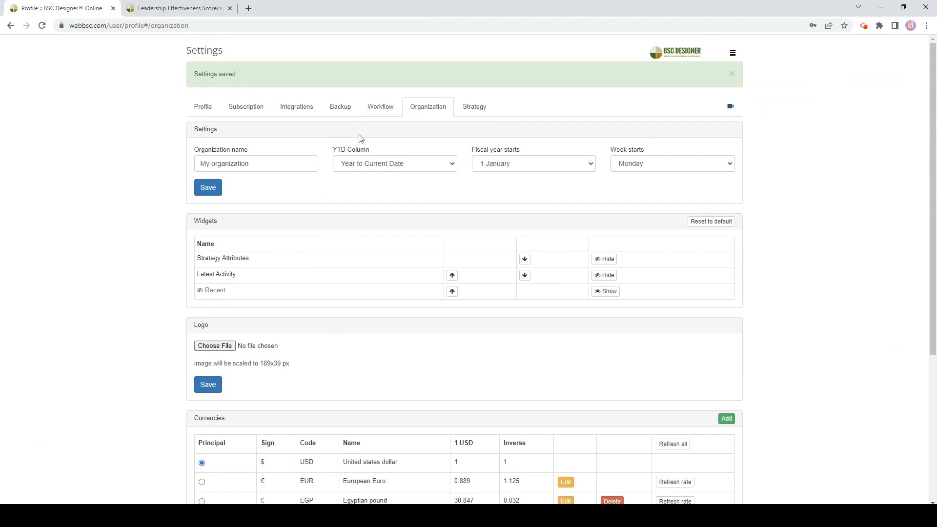
left_click(377, 111)
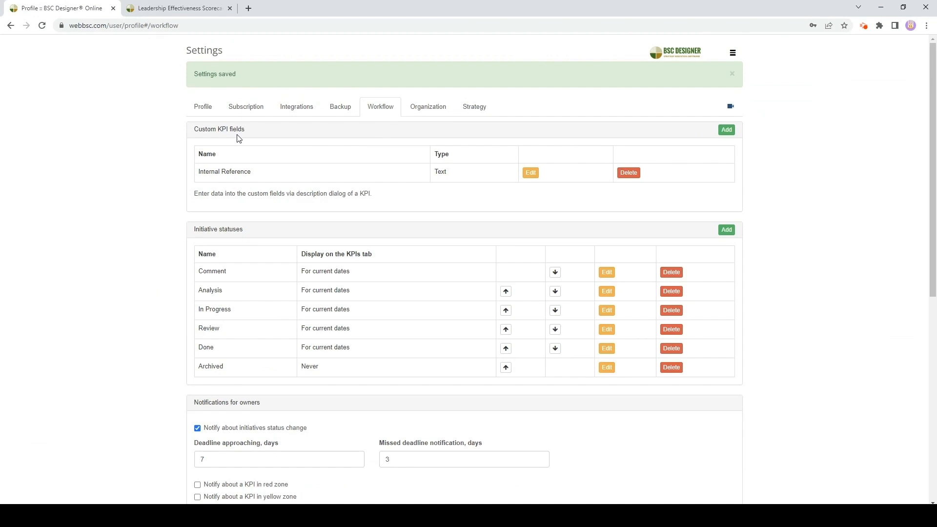
triple_click(248, 170)
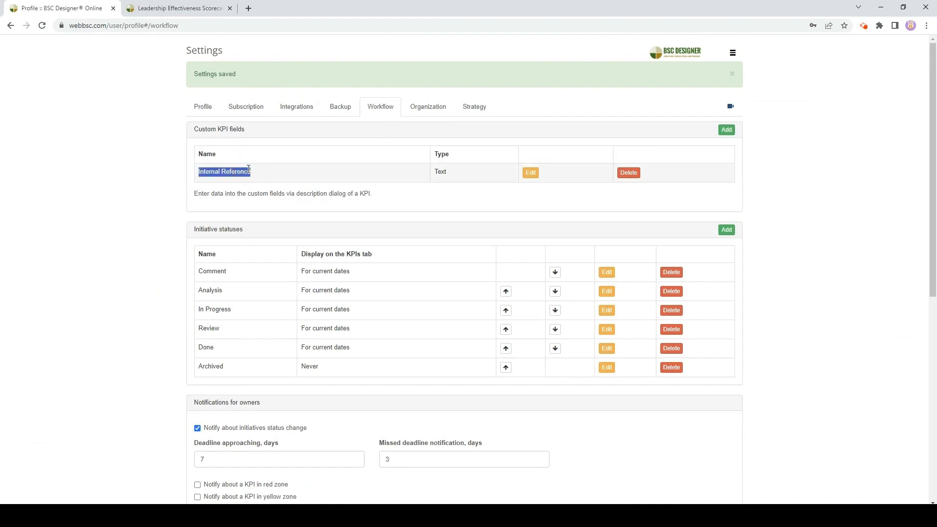
- Find the Internal Reference custom field in the Listening skill KPI's description on the scorecard, closing it without changes
left_click(175, 8)
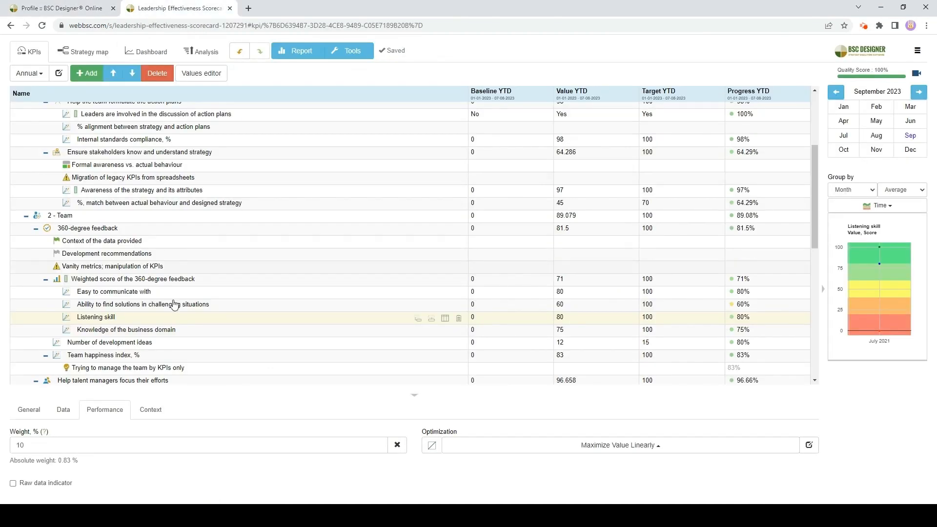
left_click(534, 480)
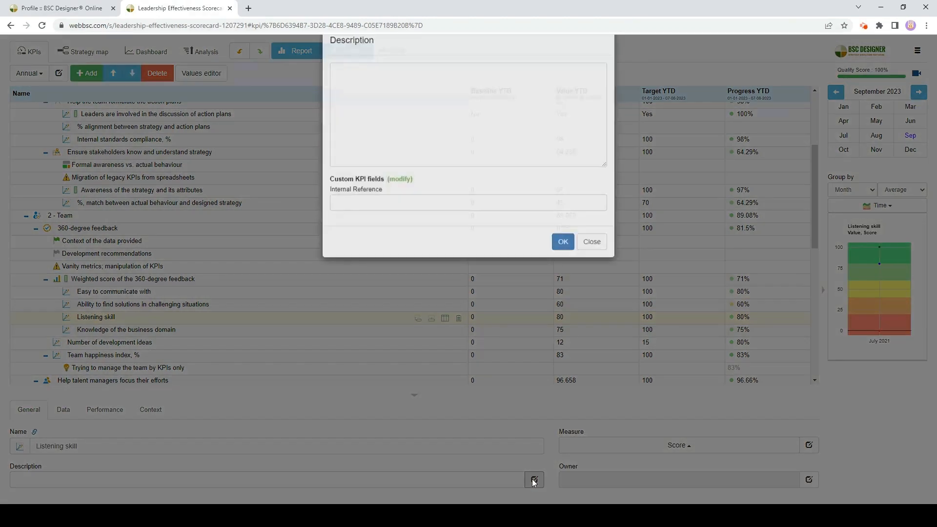
triple_click(361, 215)
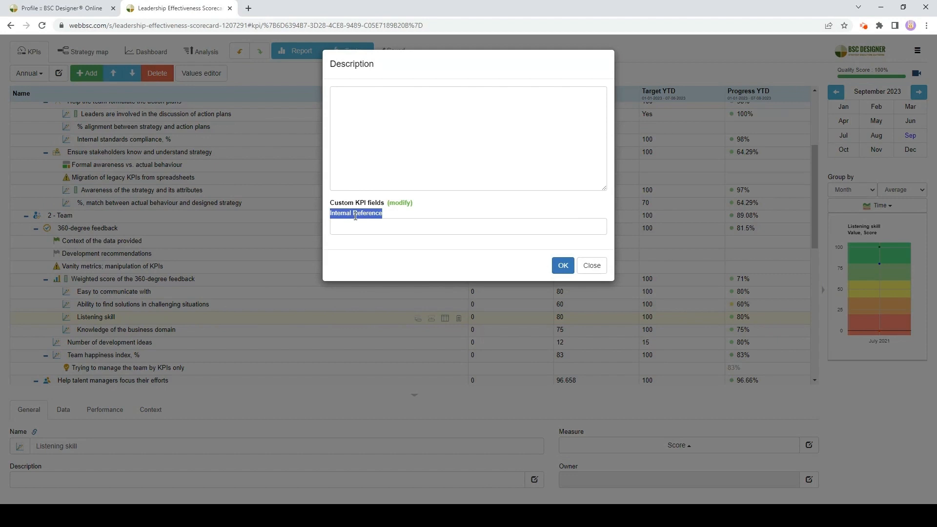
left_click(599, 270)
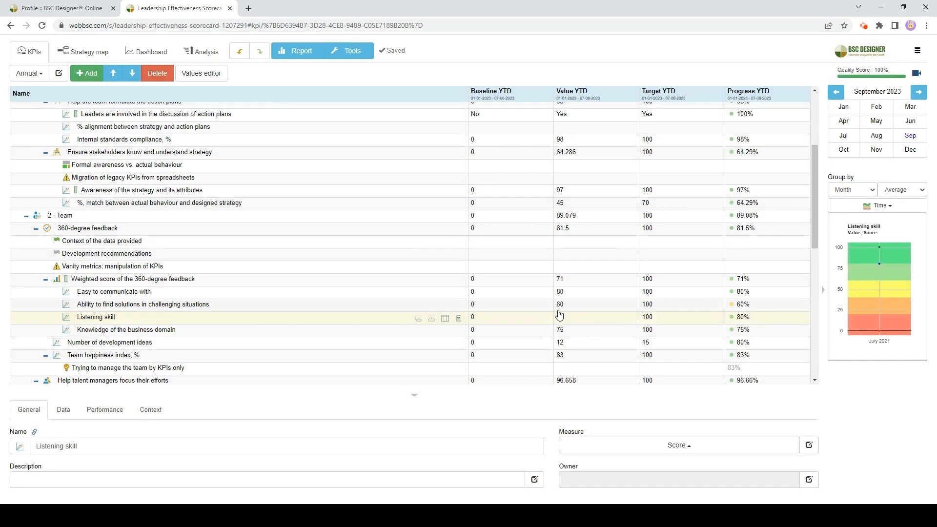